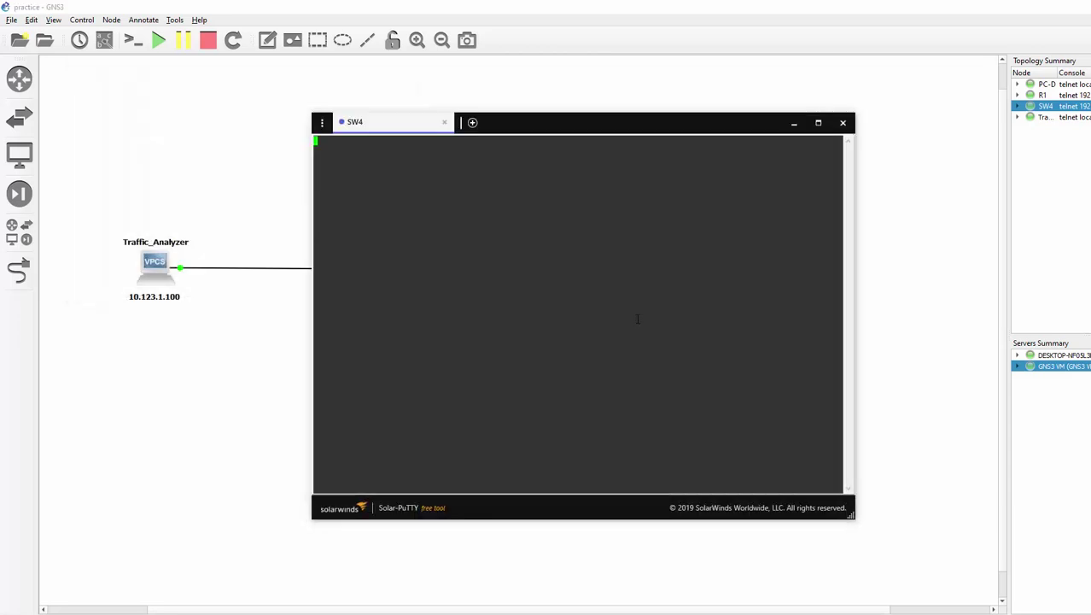
Enter global configuration mode on SW4 and begin the 'monitor session 1 type erspan-source' command
key(Return)
key(Return)
text(configure terminal\)
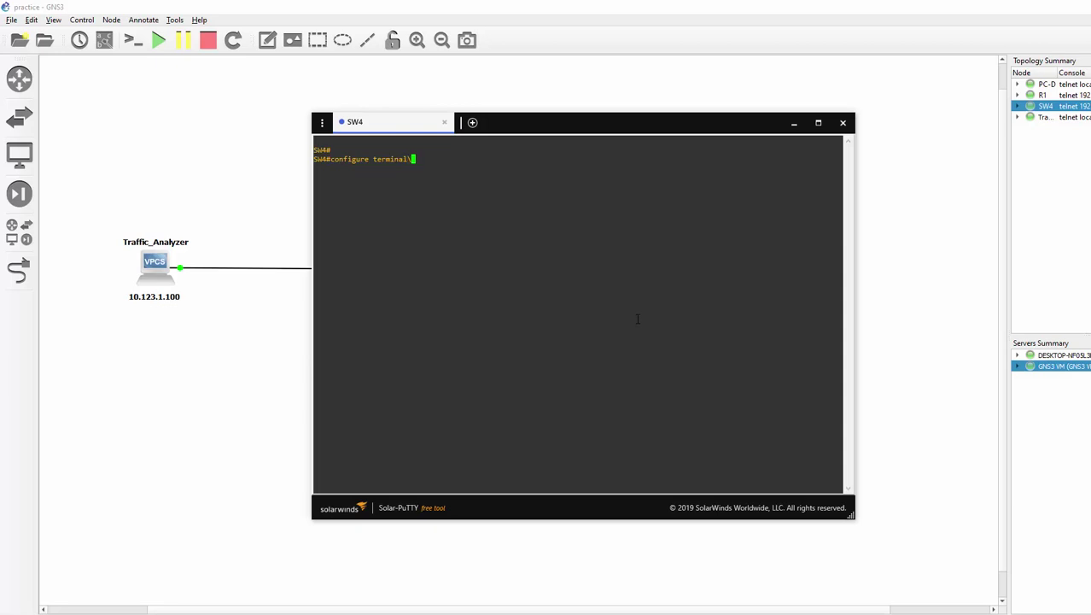
key(BackSpace)
key(Return)
text(monitor session 1)
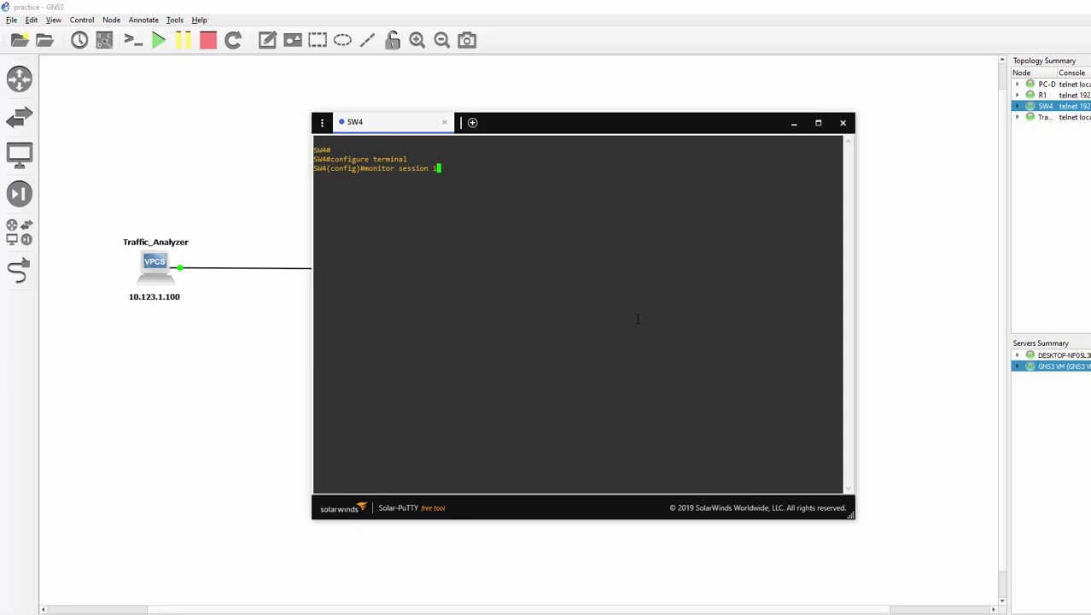
text( type erspan-source)
Create ERSPAN source session 1, list its help options, and start a description command
key(Return)
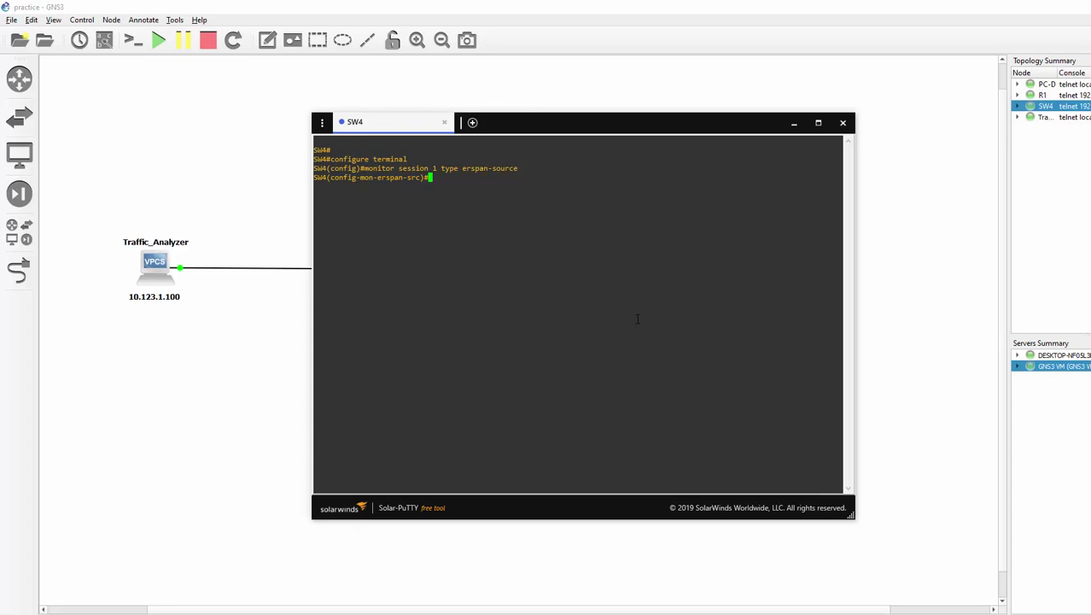
text(?)
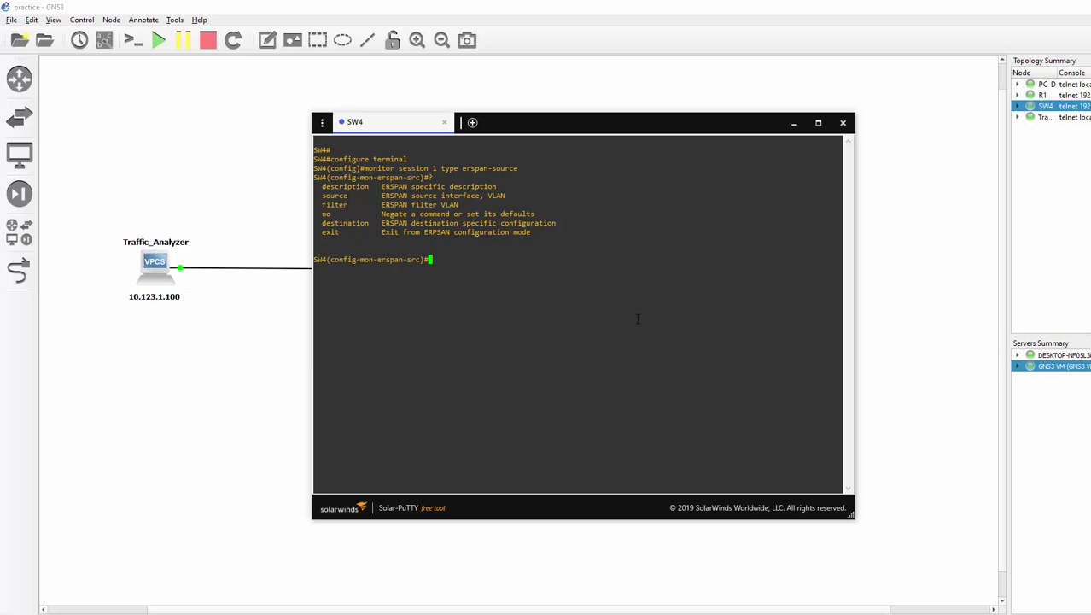
text(descriptionm)
key(BackSpace)
Give session 1 the description 'SOURCE traffice from PC-D' with PC-D and SW4 visible
drag(611, 127, 365, 107)
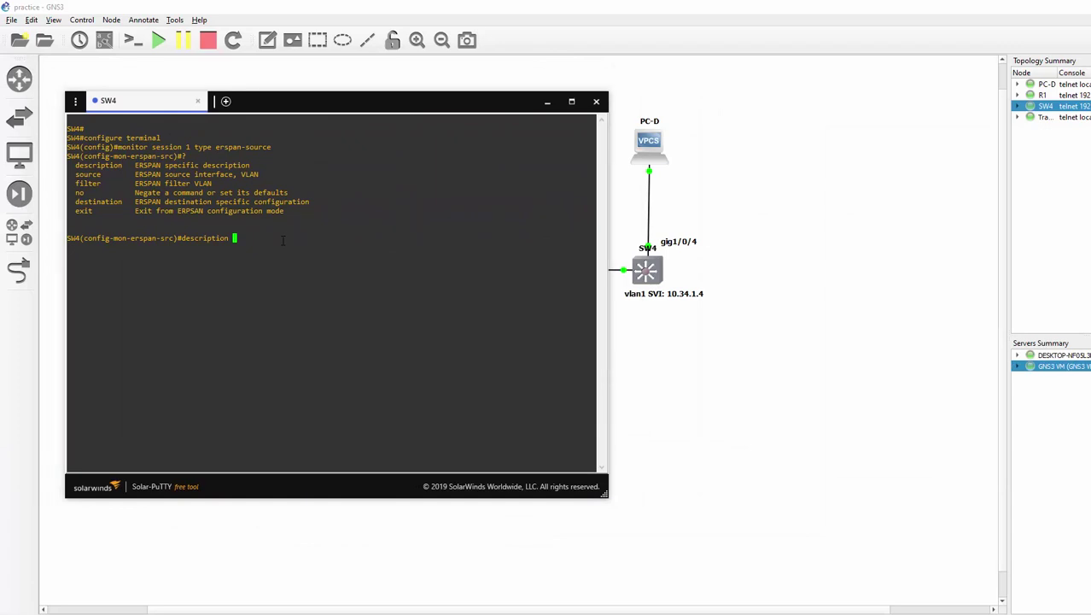
text(SOURCE traffice from PC-D)
key(Return)
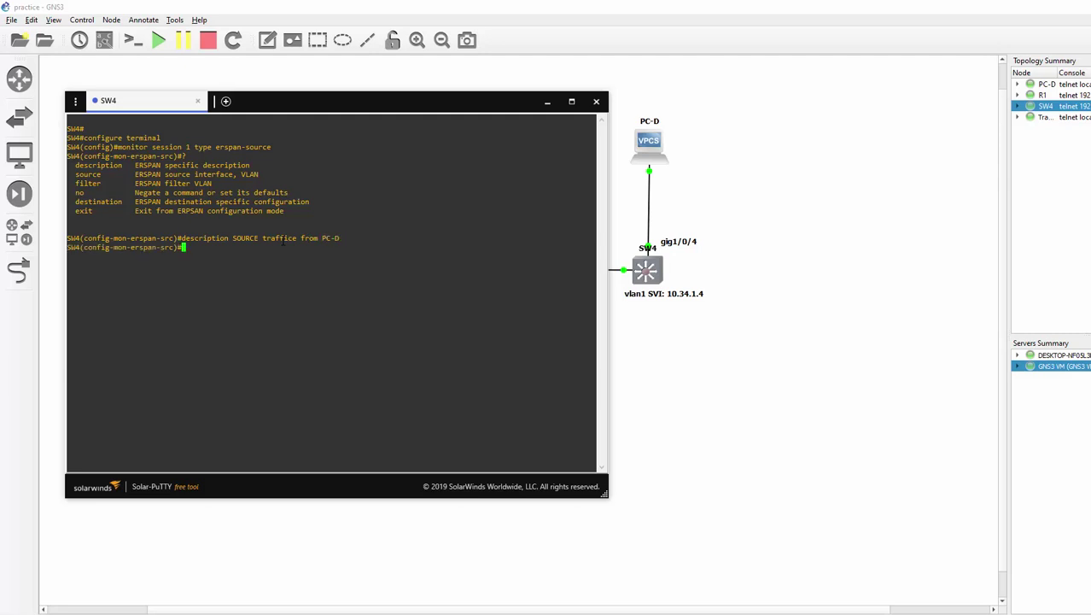
Filter the session on VLAN 34 and enter no shutdown
text(filter vl)
text(asn)
text( 34)
key(BackSpace)
key(BackSpace)
key(BackSpace)
key(BackSpace)
key(BackSpace)
text(n 34)
key(Return)
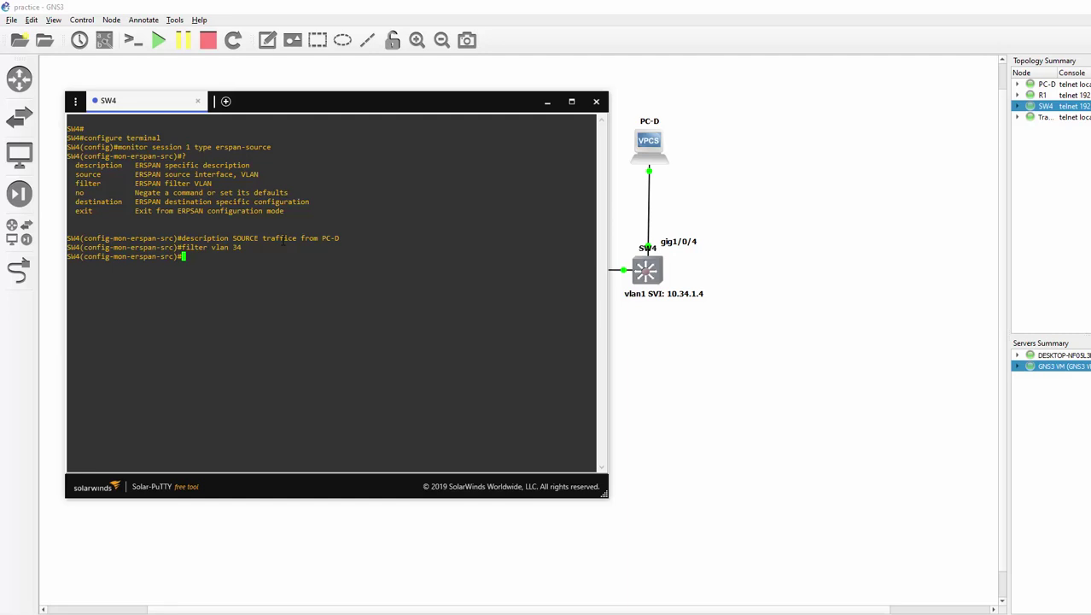
text(no shutdown)
Enable the ERSPAN session and enter its destination settings
key(Return)
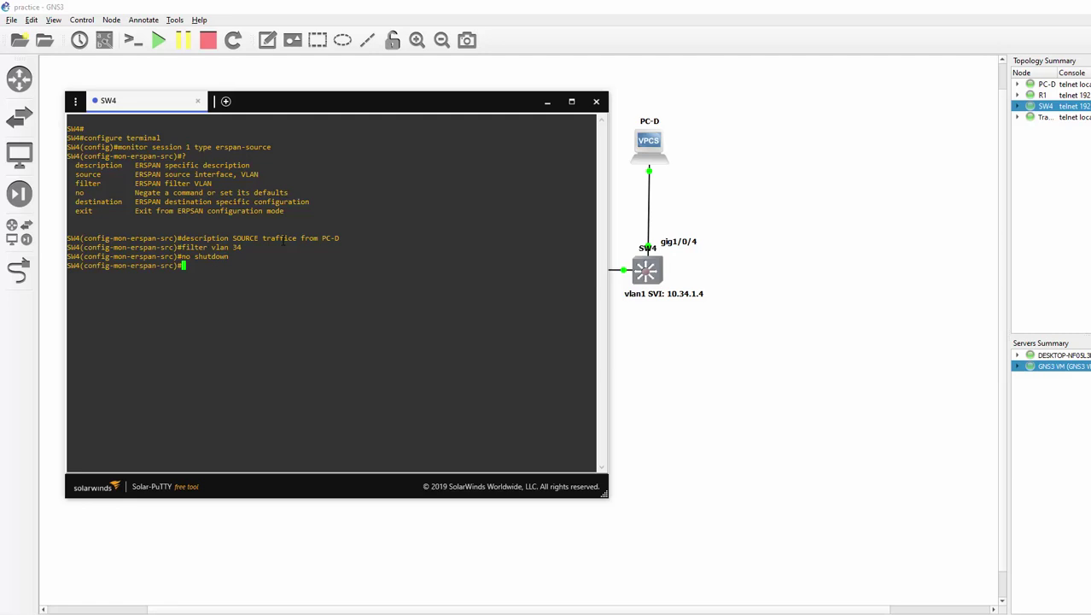
text(destination)
key(Return)
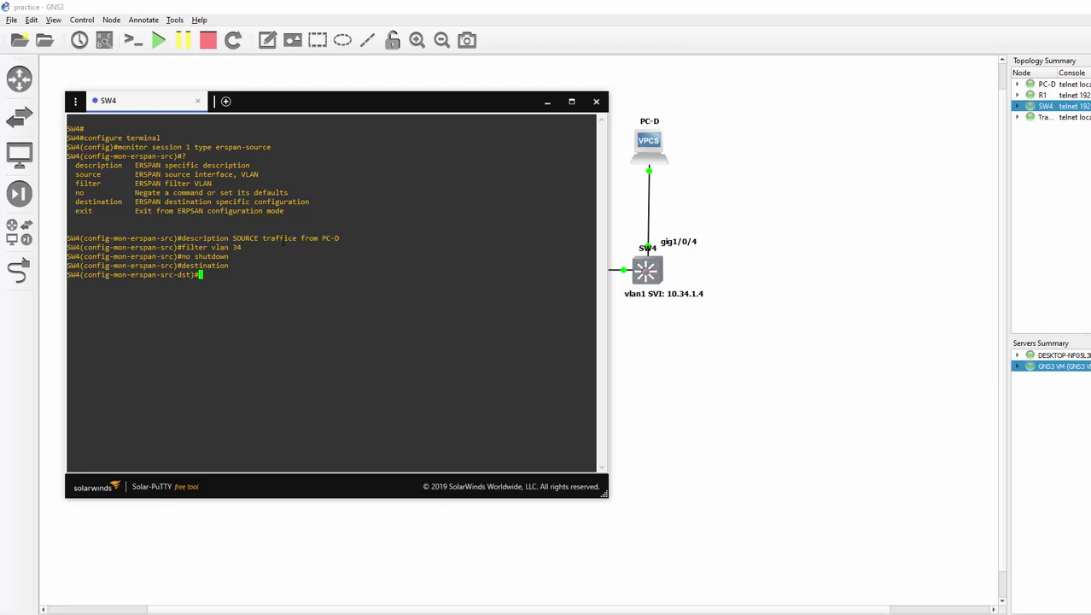
Set the destination IP address to 10.123.1.100 and the ERSPAN ID to 2
text(ip address)
drag(290, 114, 529, 108)
text(10.123)
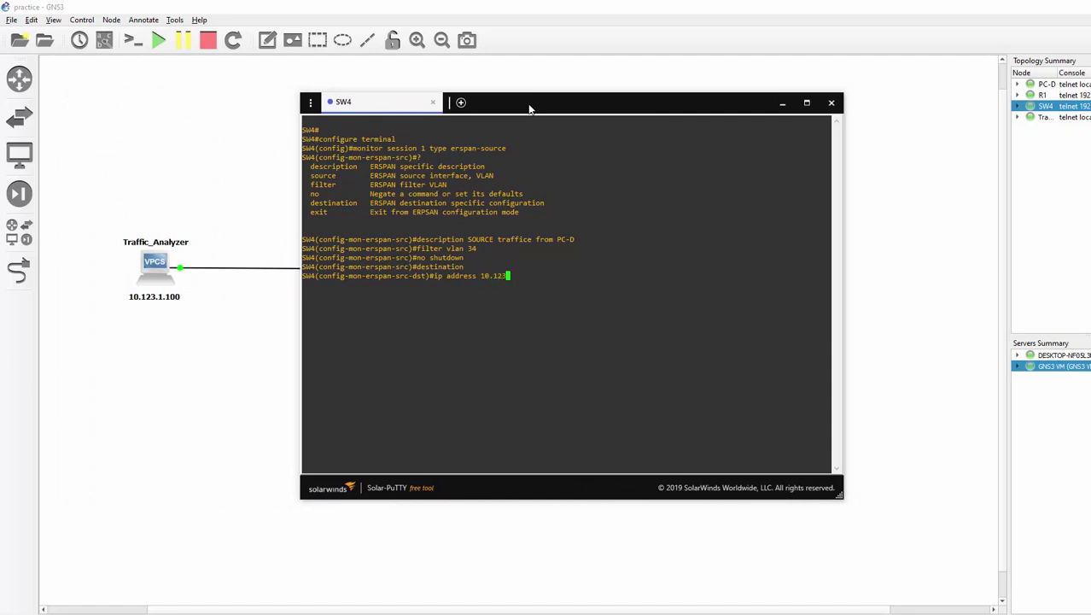
text(.1.100)
key(Return)
text(erspan-src-dst)#erspan)
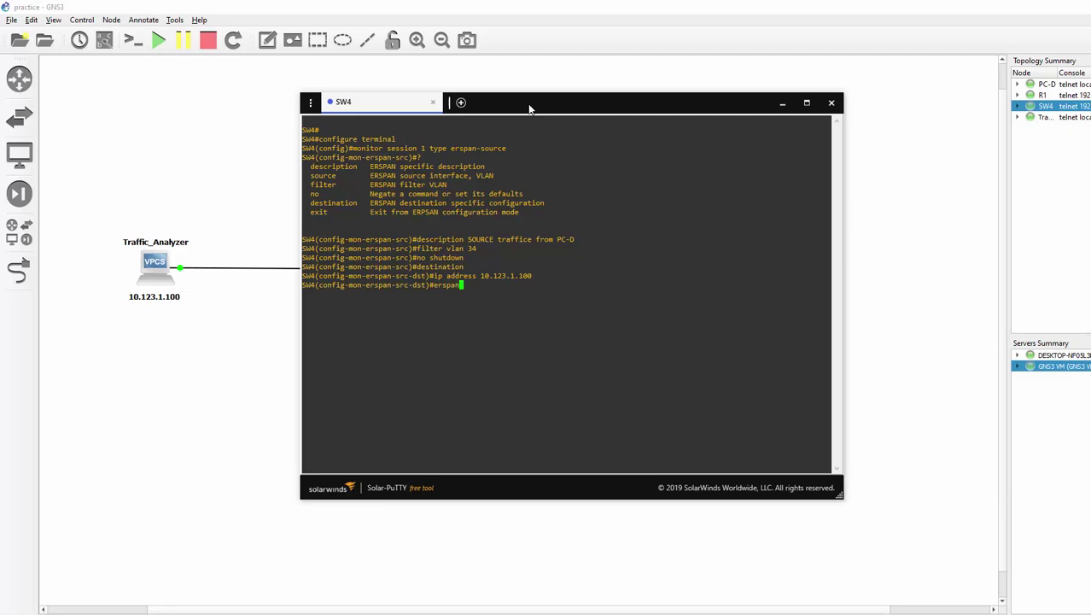
text(-id 2)
key(Return)
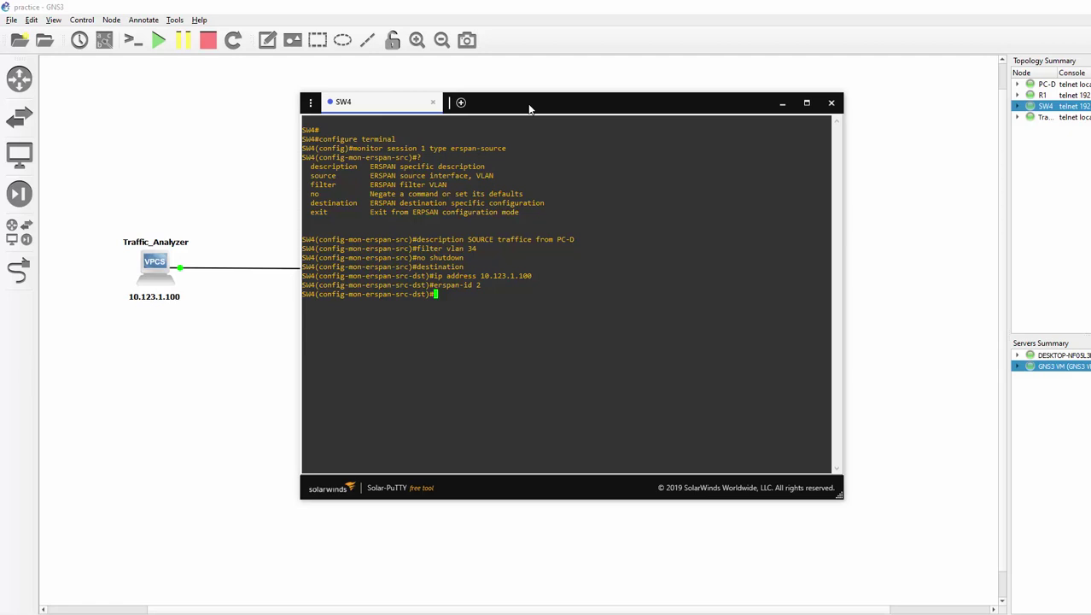
Set origin IP 10.34.1.4, exit back to global configuration, and enter erspan ttl 32
text(?)
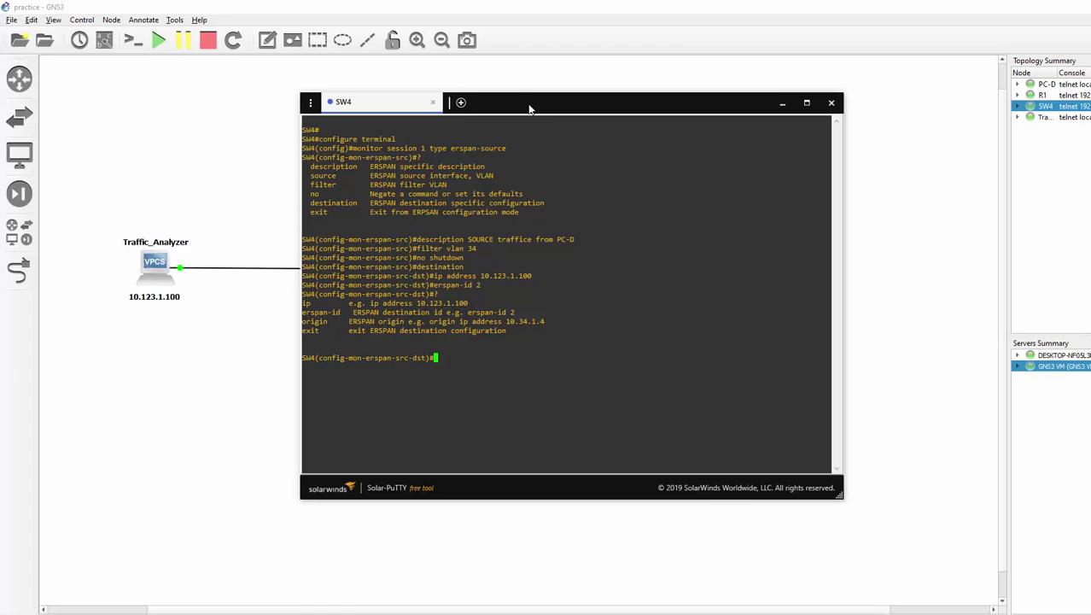
text(origin ip address 10.34.1.4)
key(Return)
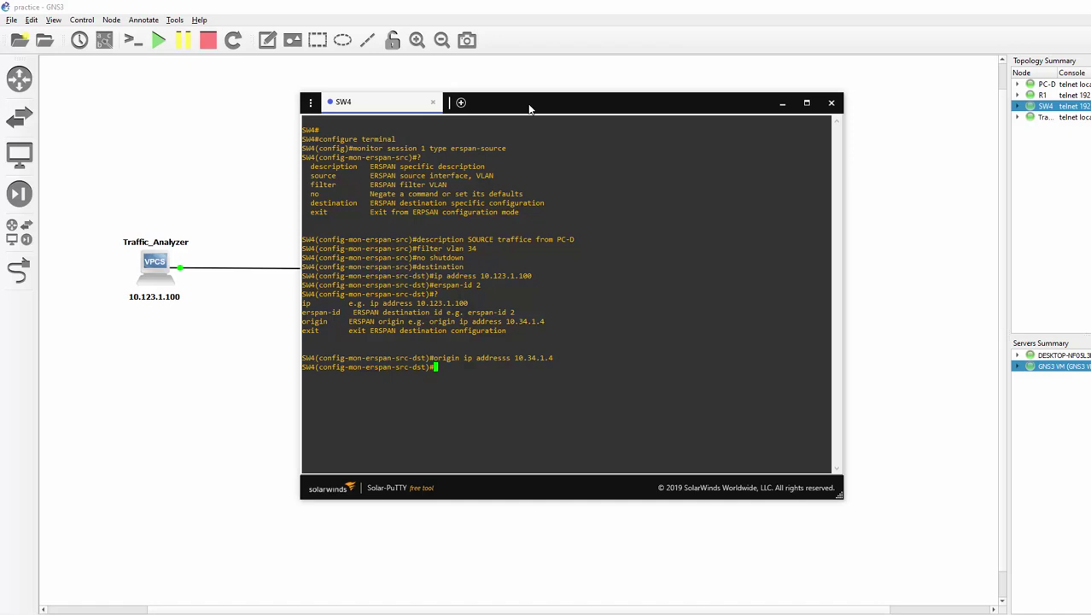
text(exit)
key(Return)
text(exit)
key(Return)
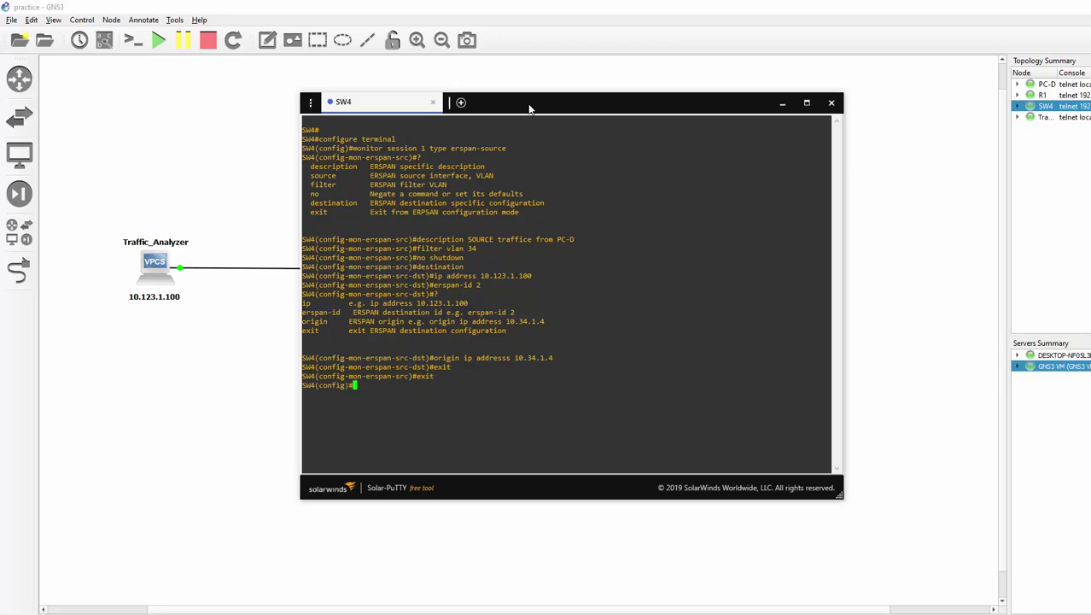
text(erspan ttl 32)
Apply ERSPAN TTL 32, leave configuration mode, and show the ERSPAN source session details
key(Return)
text(end)
key(Return)
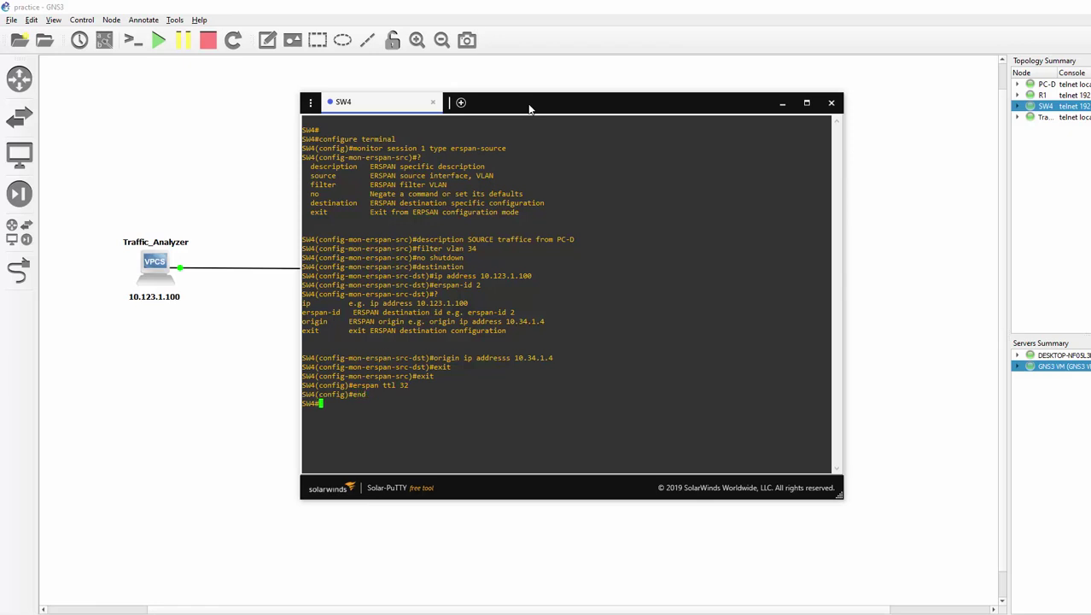
key(Return)
key(Return)
text(show monitor session erspan-sou)
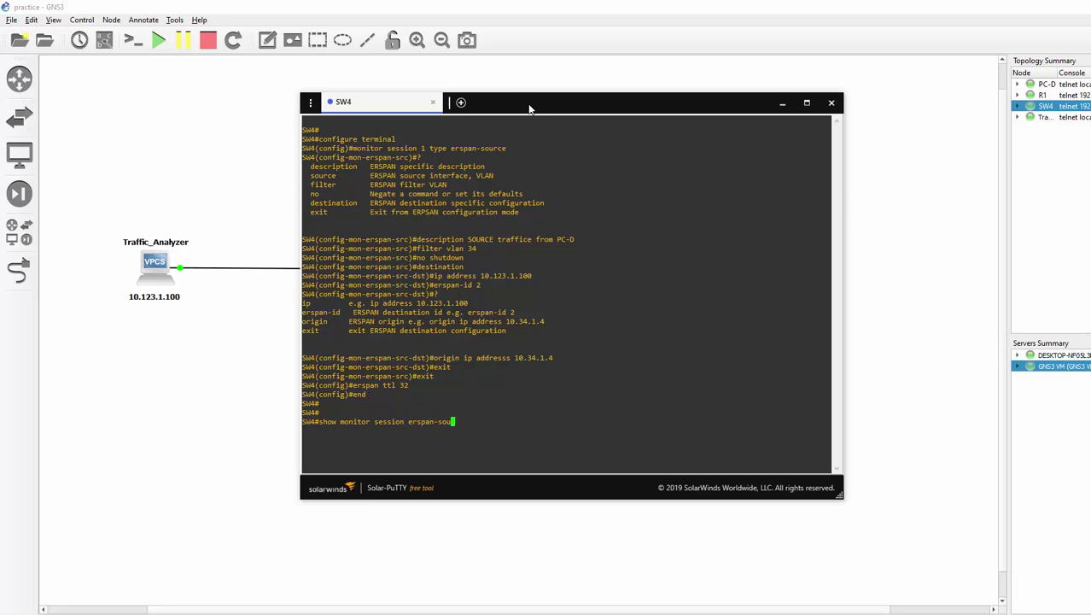
text(rce session)
key(Return)
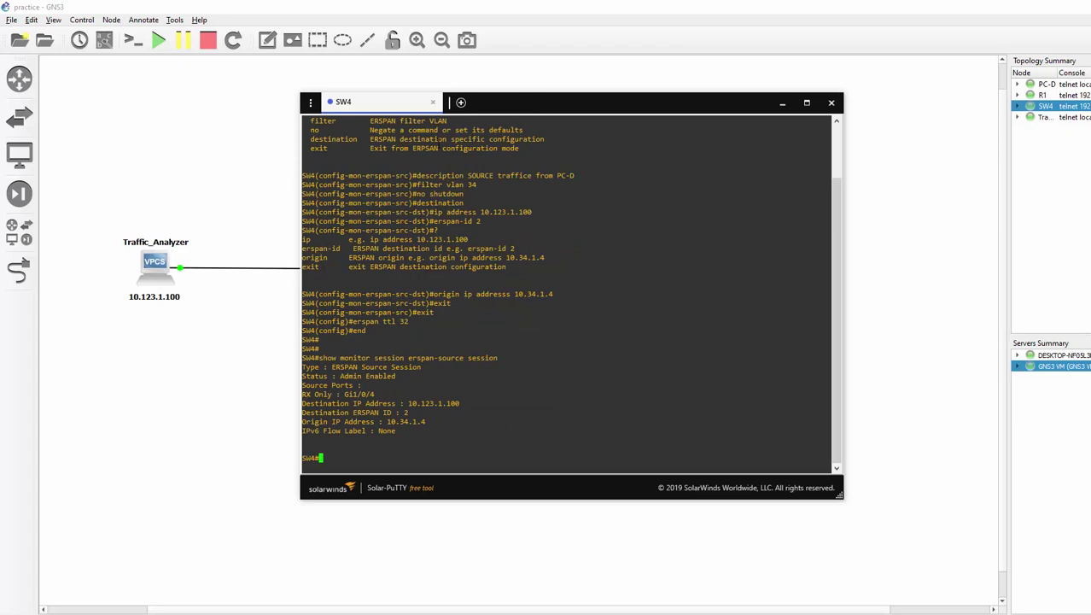
drag(562, 109, 328, 76)
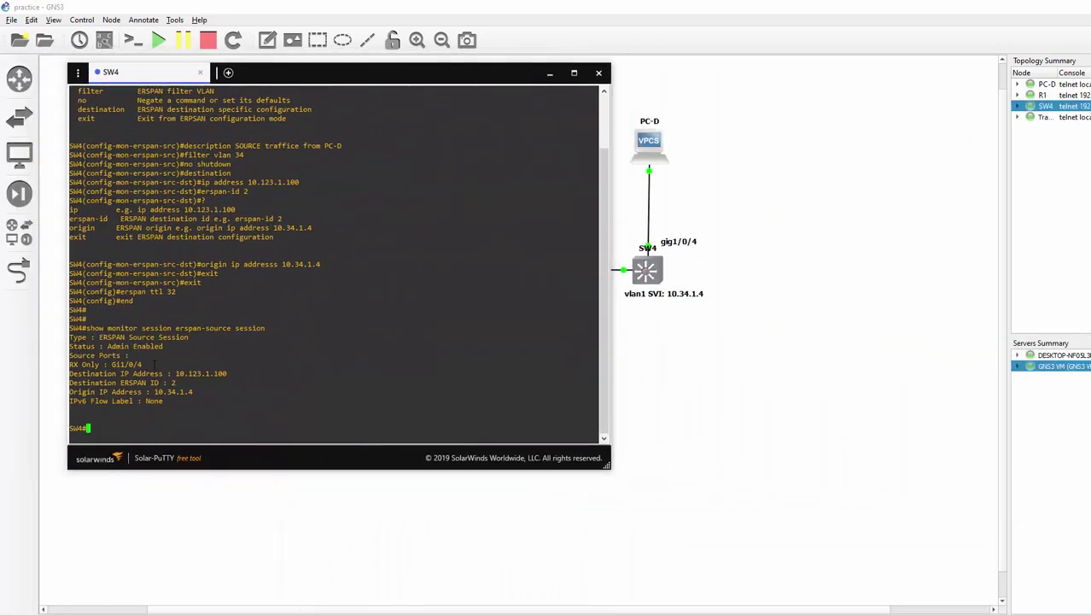
drag(155, 364, 128, 355)
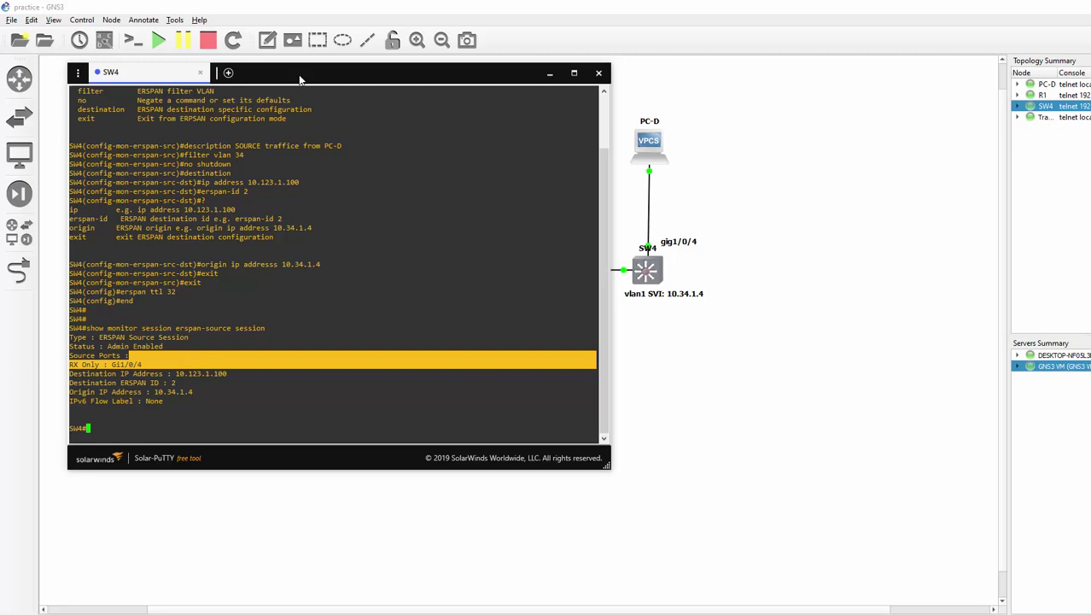
drag(300, 77, 520, 76)
mouse_move(465, 363)
mouse_down()
mouse_move(312, 373)
mouse_move(446, 373)
mouse_up()
drag(815, 381, 335, 381)
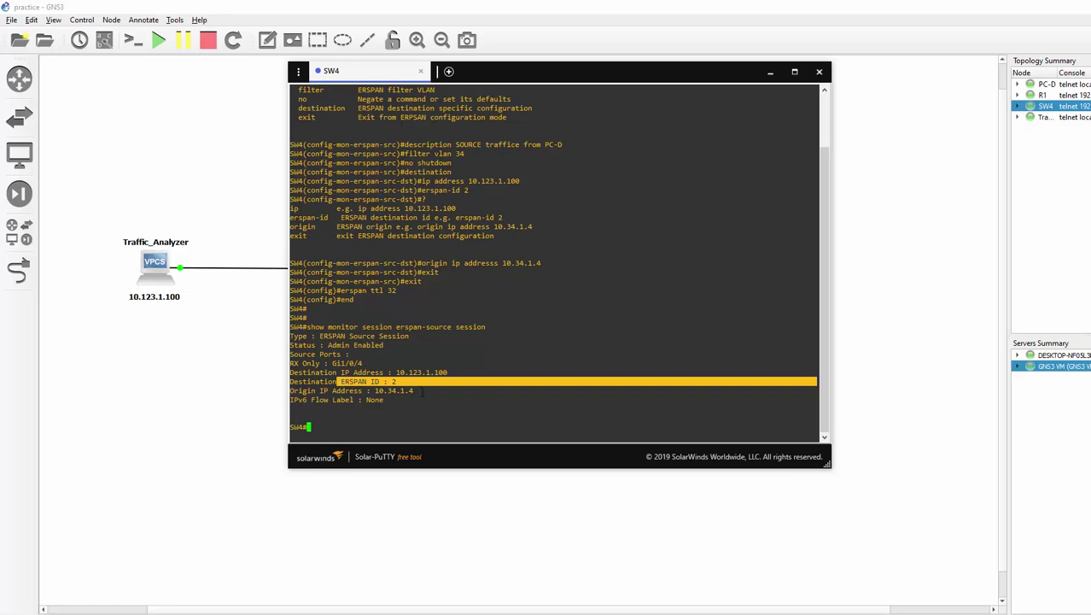
drag(421, 391, 363, 390)
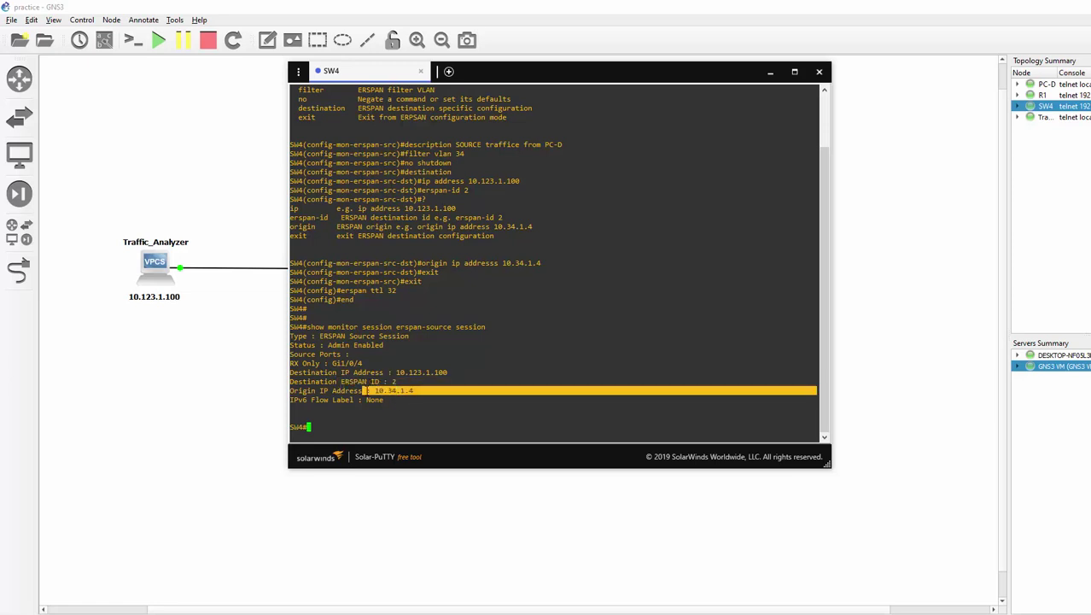
click(370, 427)
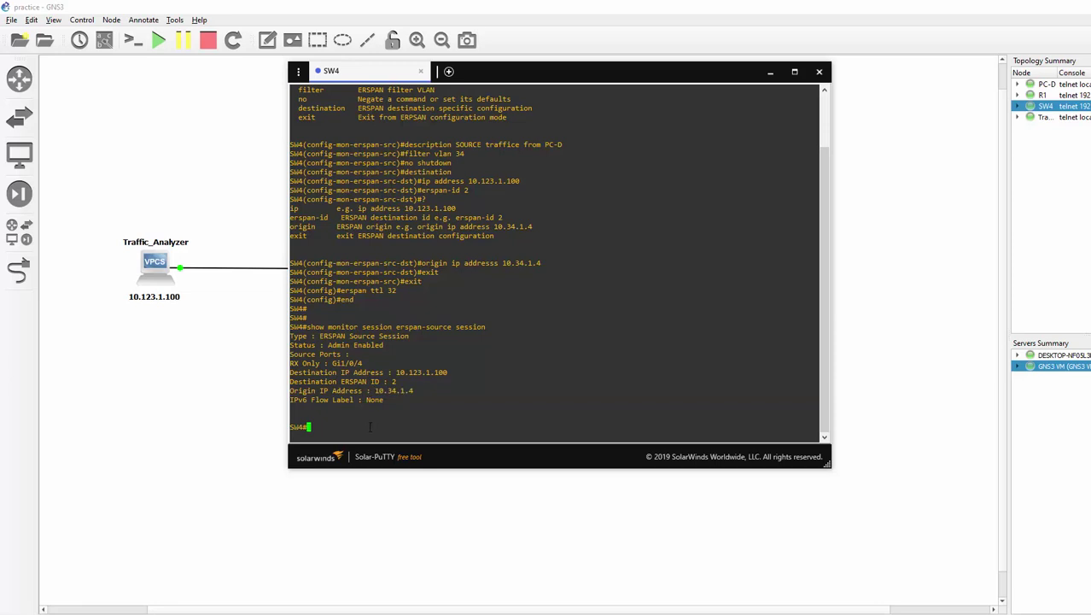